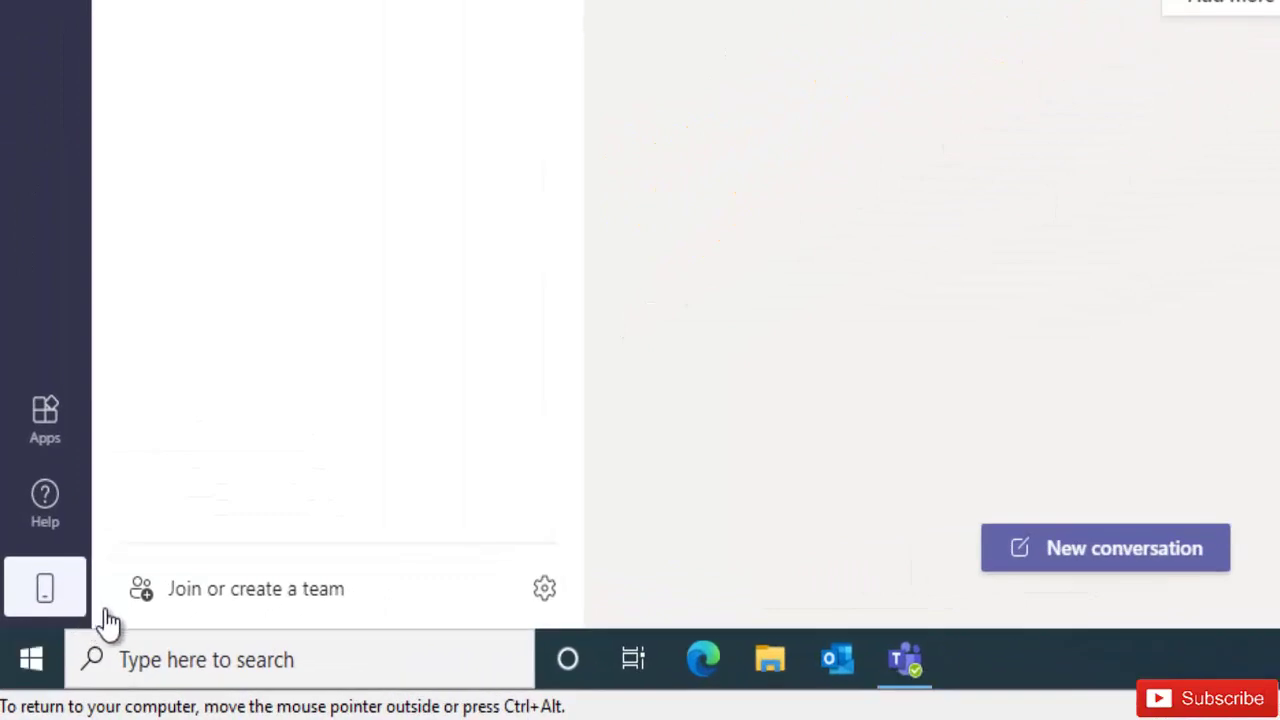
Step: Search Windows for "creden" and open Credential Manager
click(163, 668)
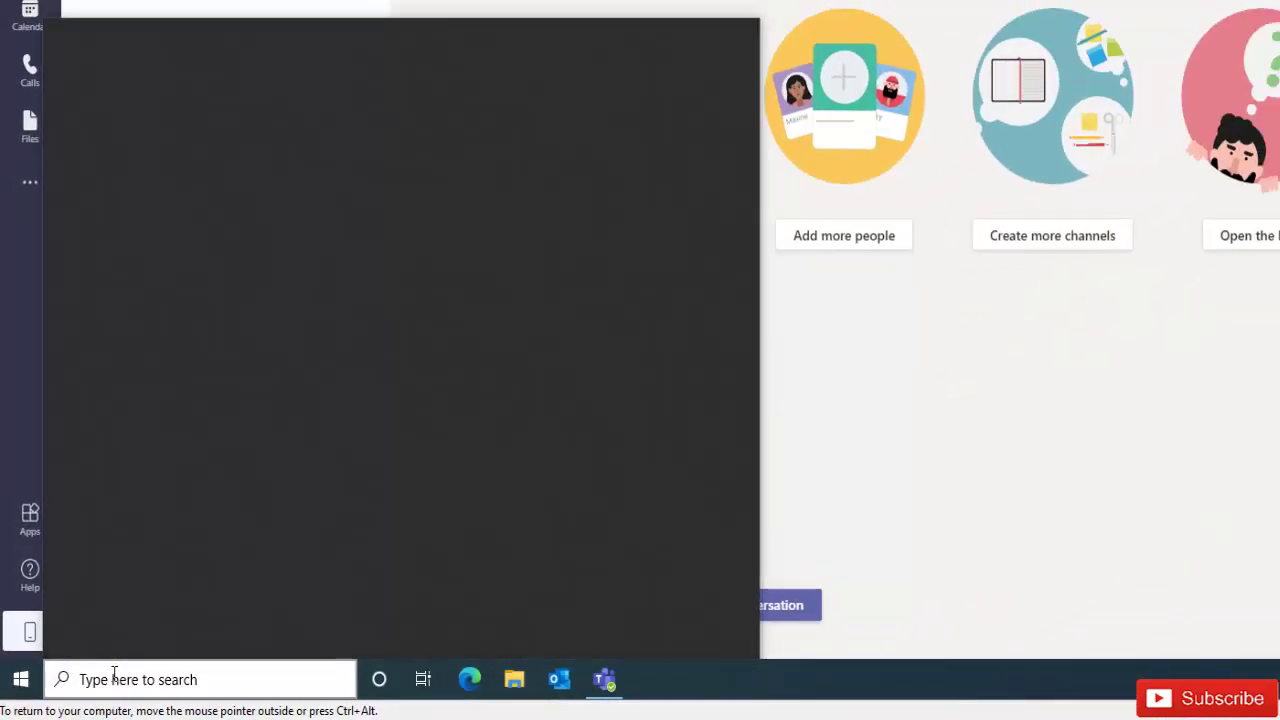
click(181, 686)
text(creden)
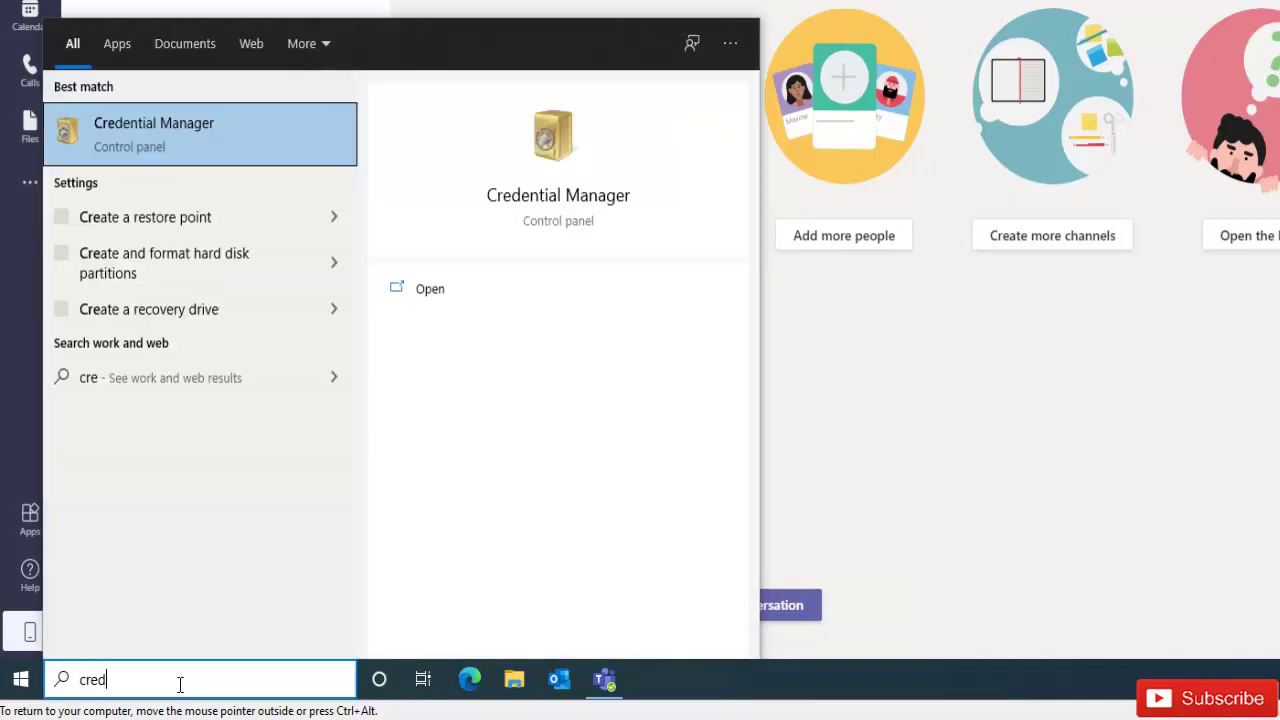
click(188, 124)
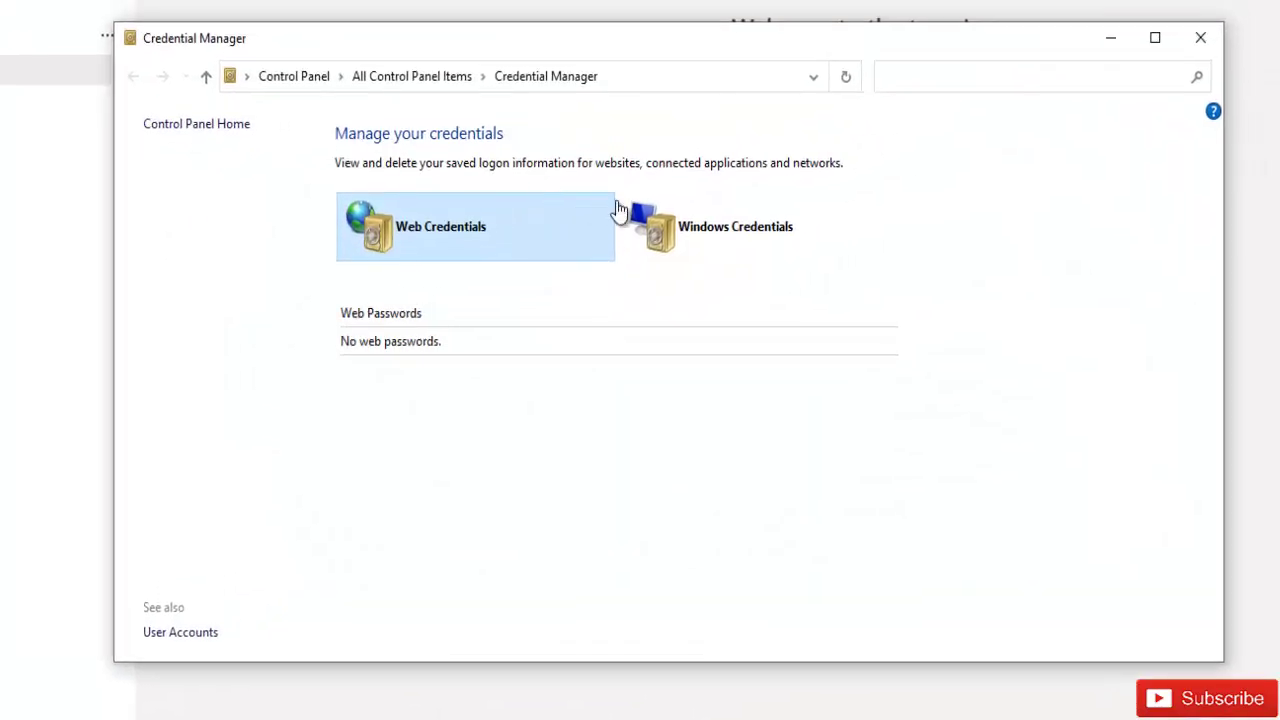
Step: Review the saved Web Credentials and Windows Credentials, including the generic entries, and close Credential Manager
click(740, 228)
click(475, 232)
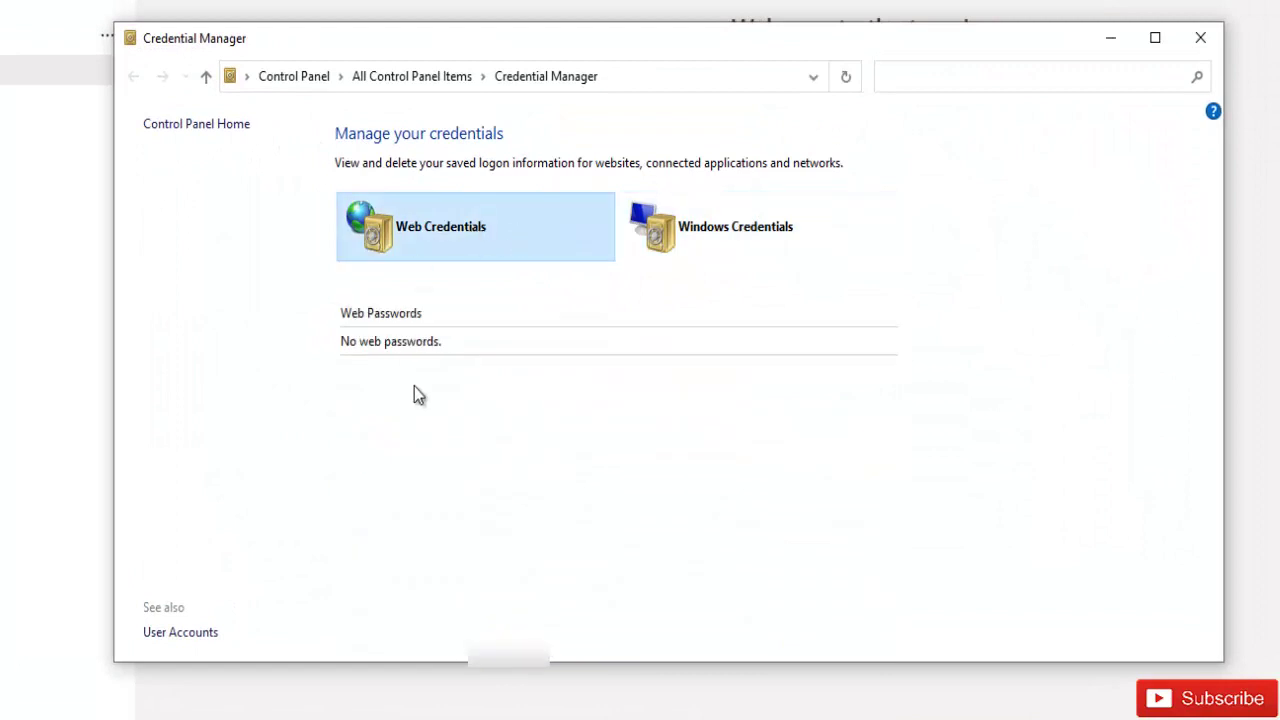
click(714, 234)
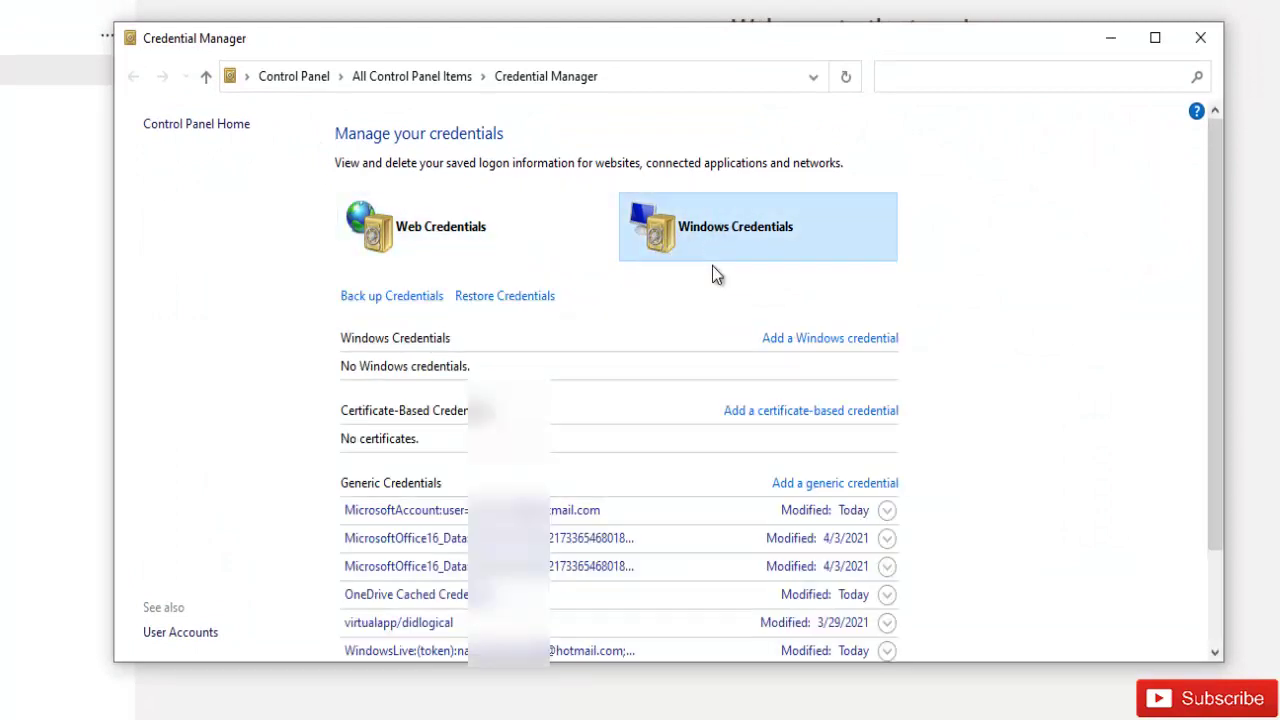
scroll(646, 337, down, 3)
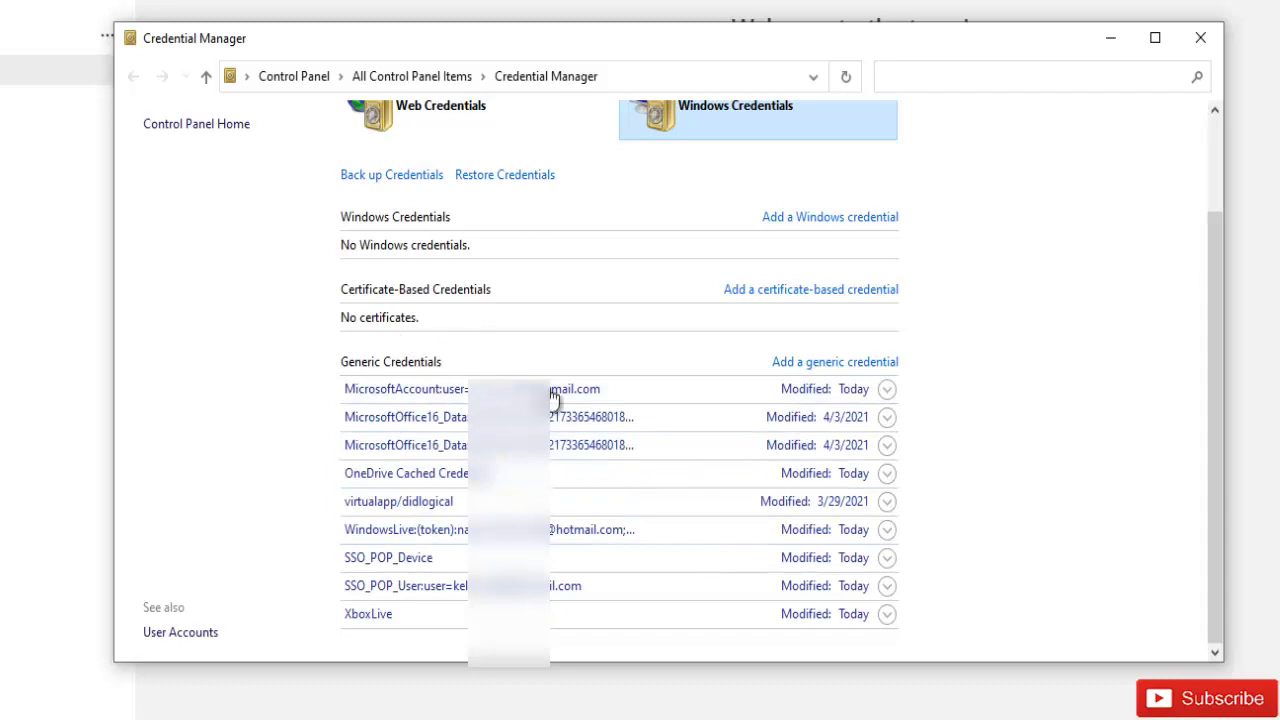
click(1204, 40)
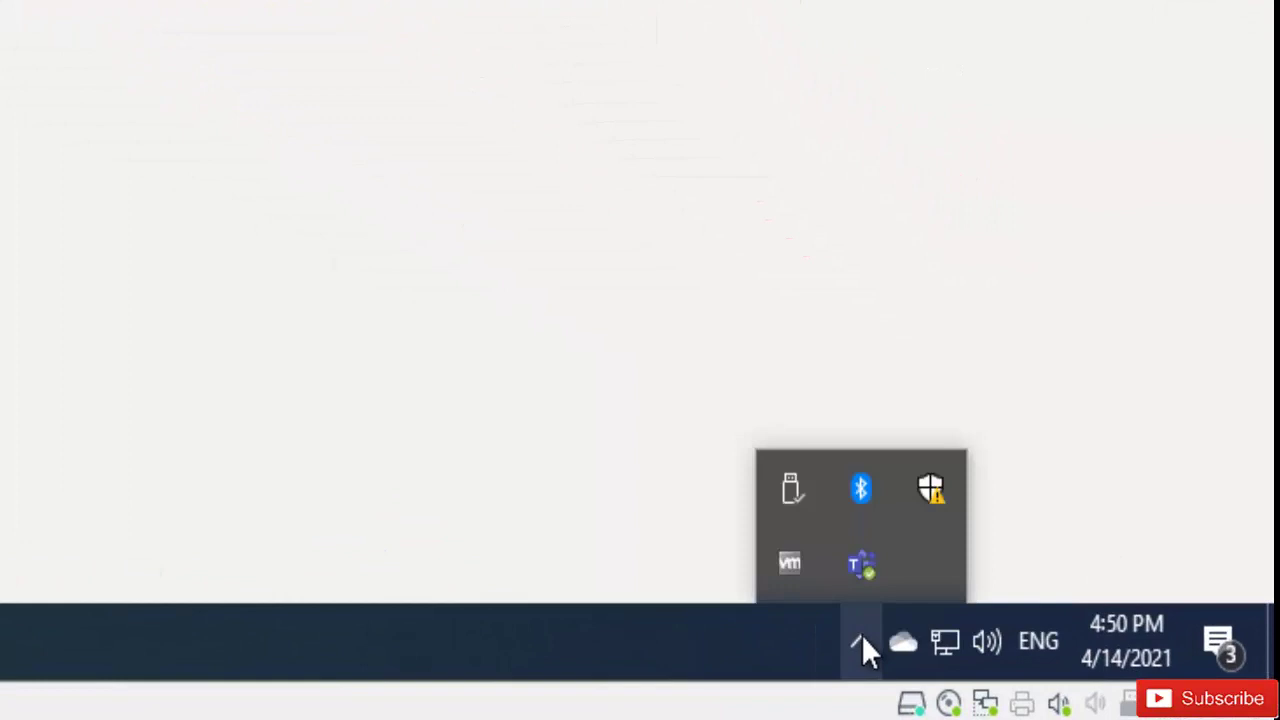
Step: Sign out of Microsoft Teams and close its account picker, checking the hidden tray icons for a running instance
right_click(866, 565)
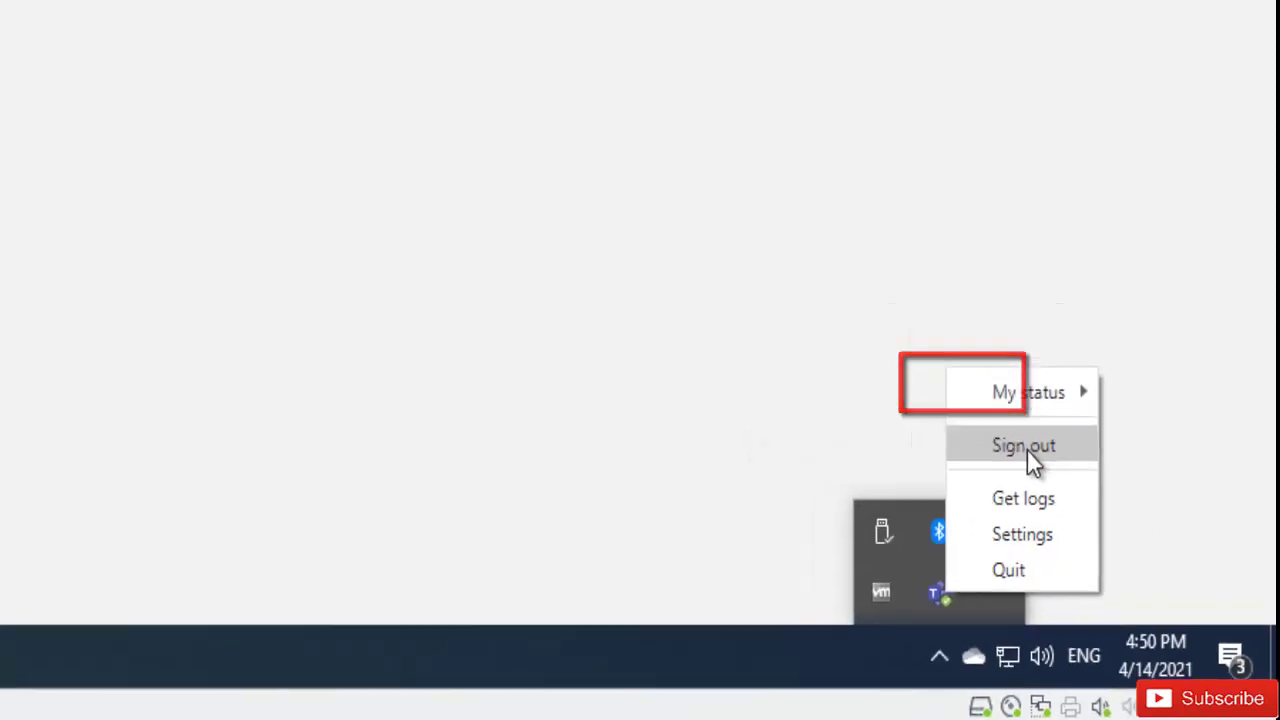
click(975, 397)
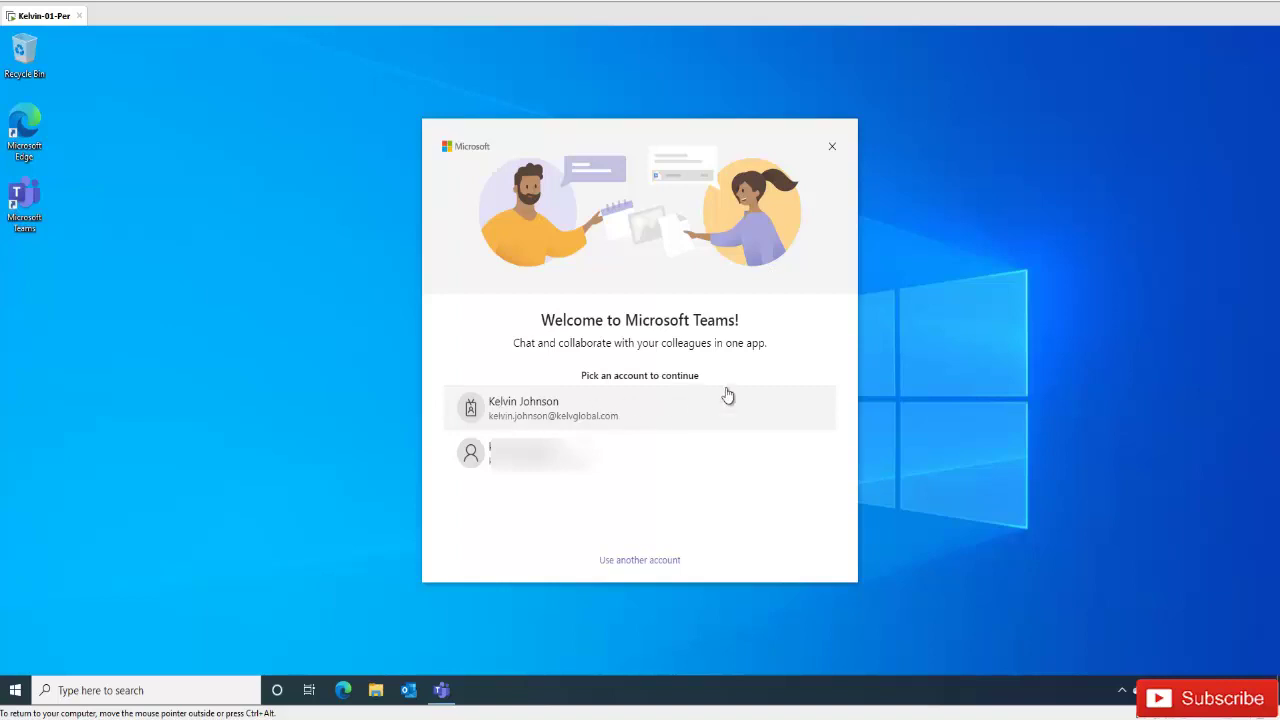
click(831, 151)
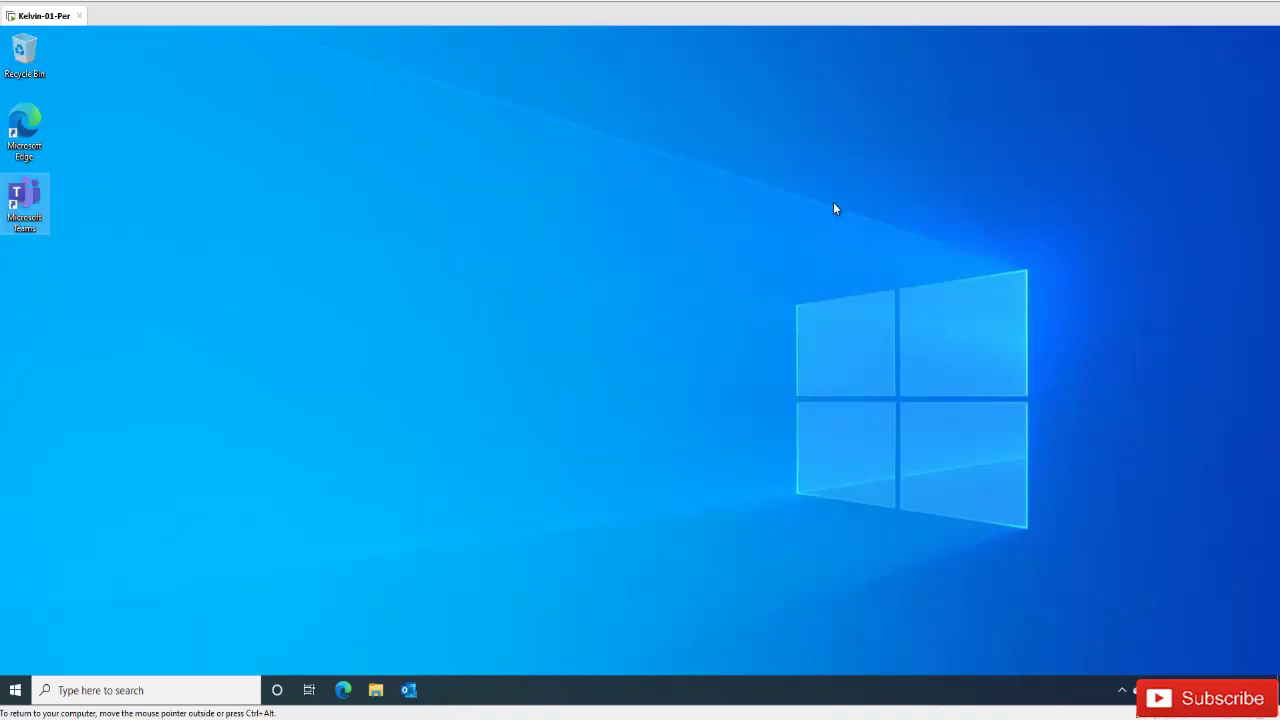
click(1122, 692)
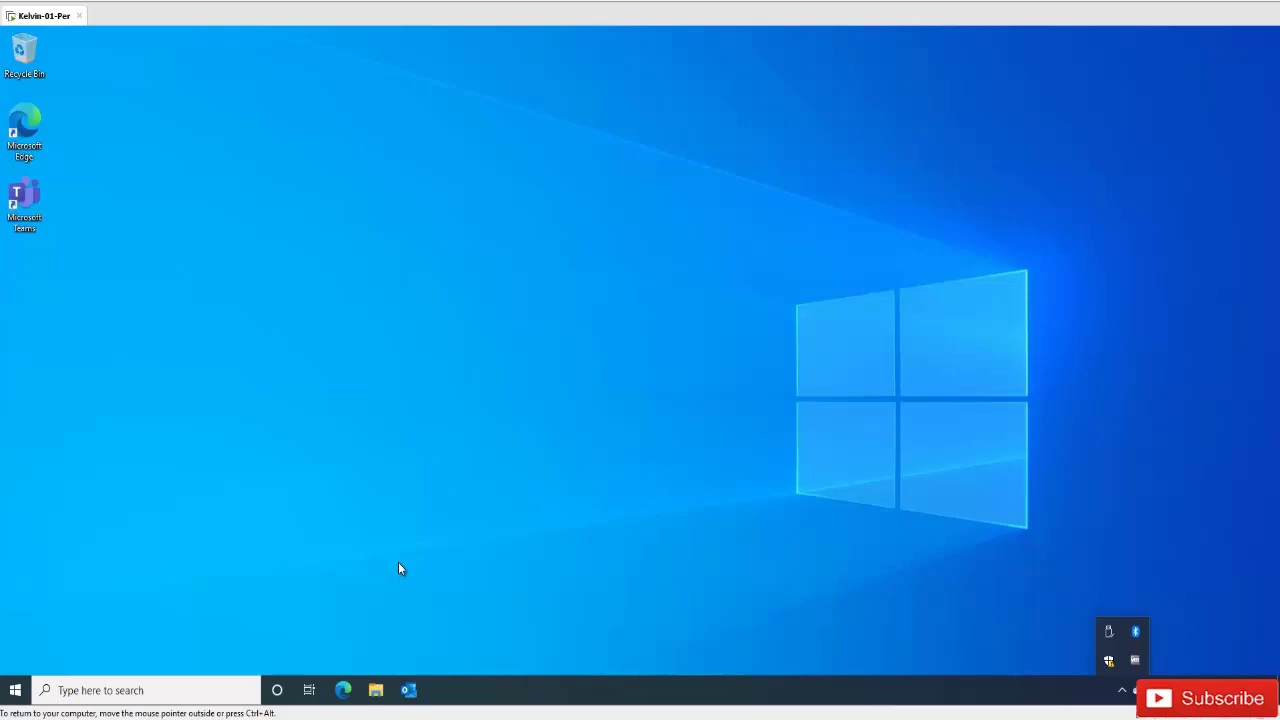
click(390, 494)
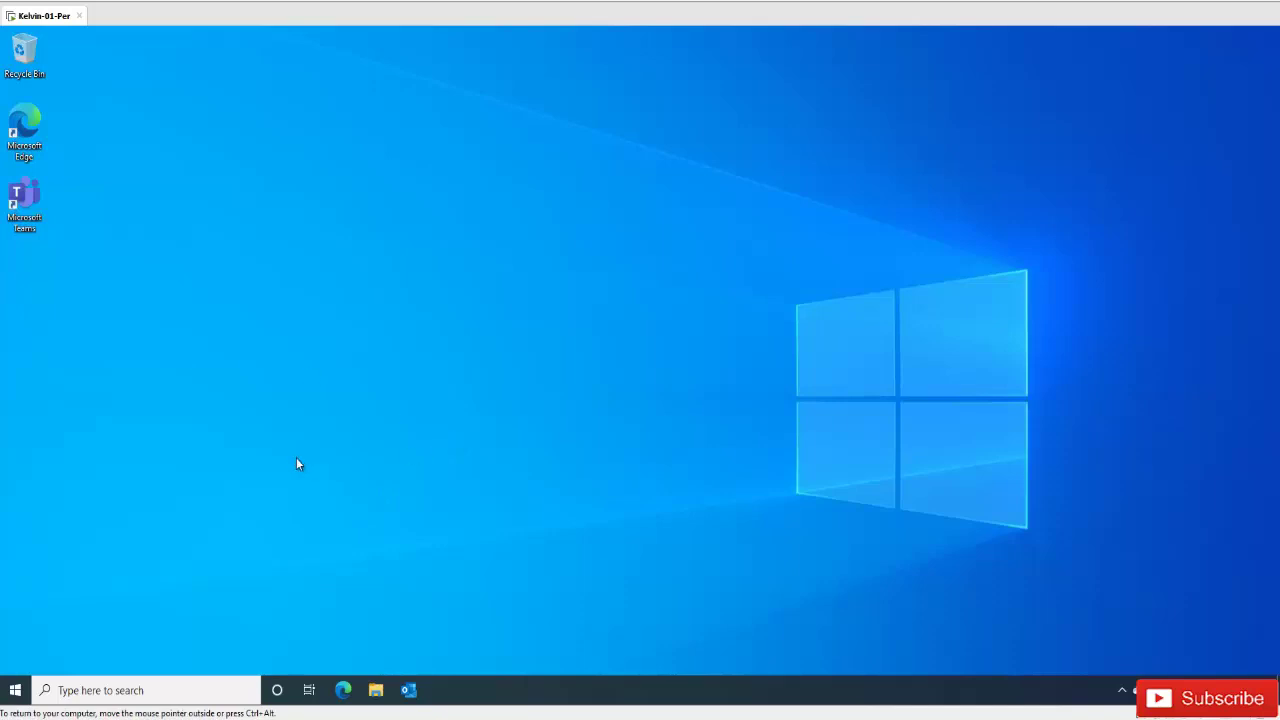
Step: Search Windows for %appdata%\Microsoft\Teams and open that folder in File Explorer
key(super)
text(%appdata%\Microsoft\Teams)
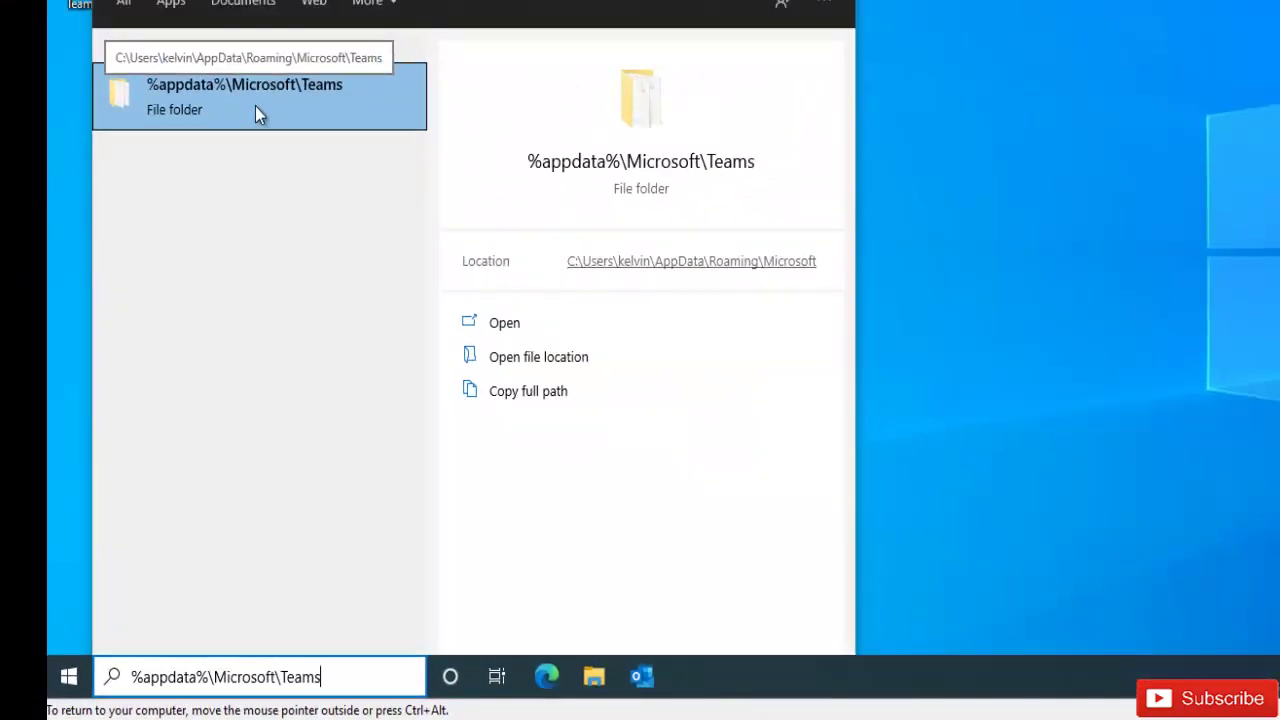
click(255, 106)
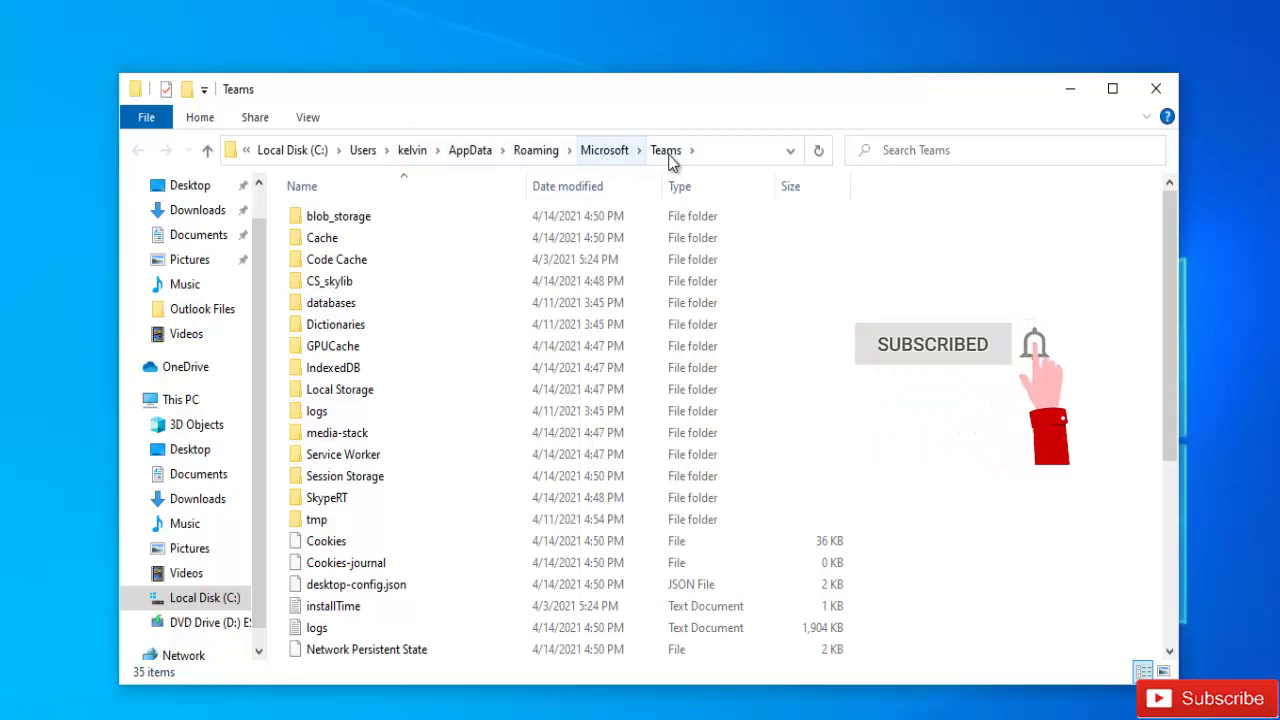
Step: Go to the user's profile folder and turn on the display of hidden items
click(410, 152)
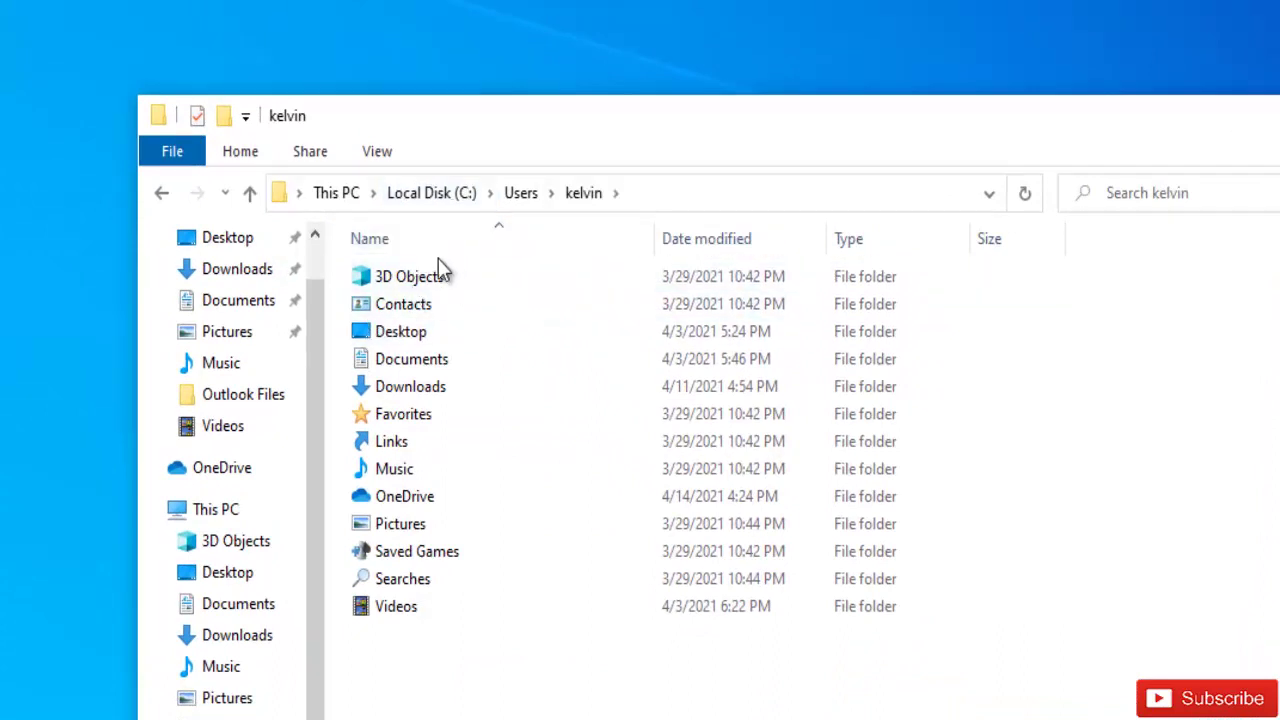
click(378, 153)
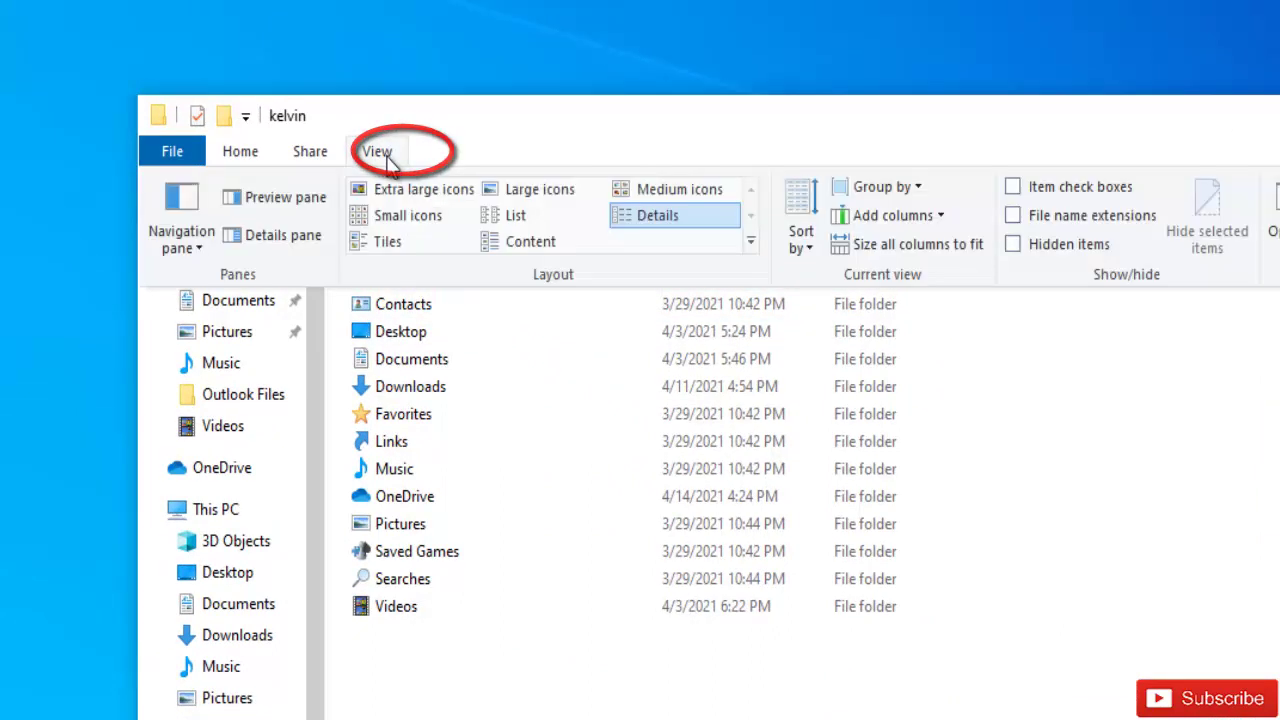
click(1043, 252)
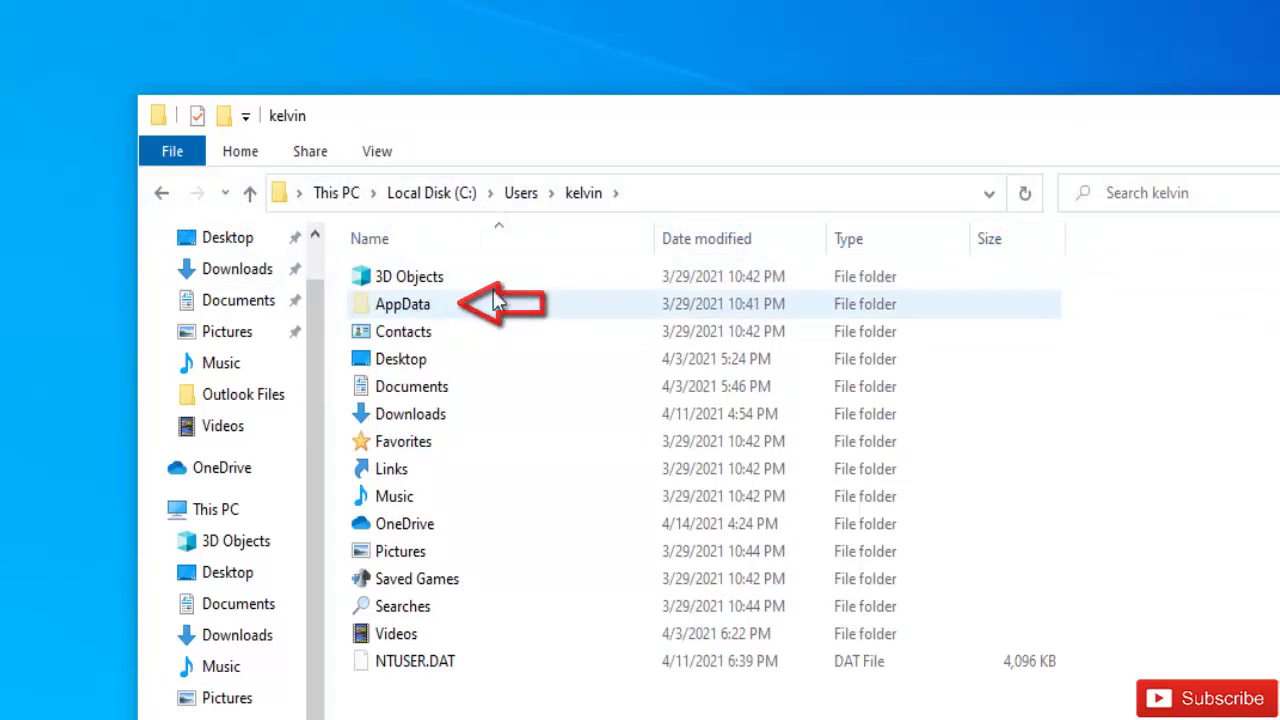
Step: Navigate File Explorer to the path %appdata%\Microsoft\Teams
click(685, 196)
text(%appdata%\Microsoft\Teams)
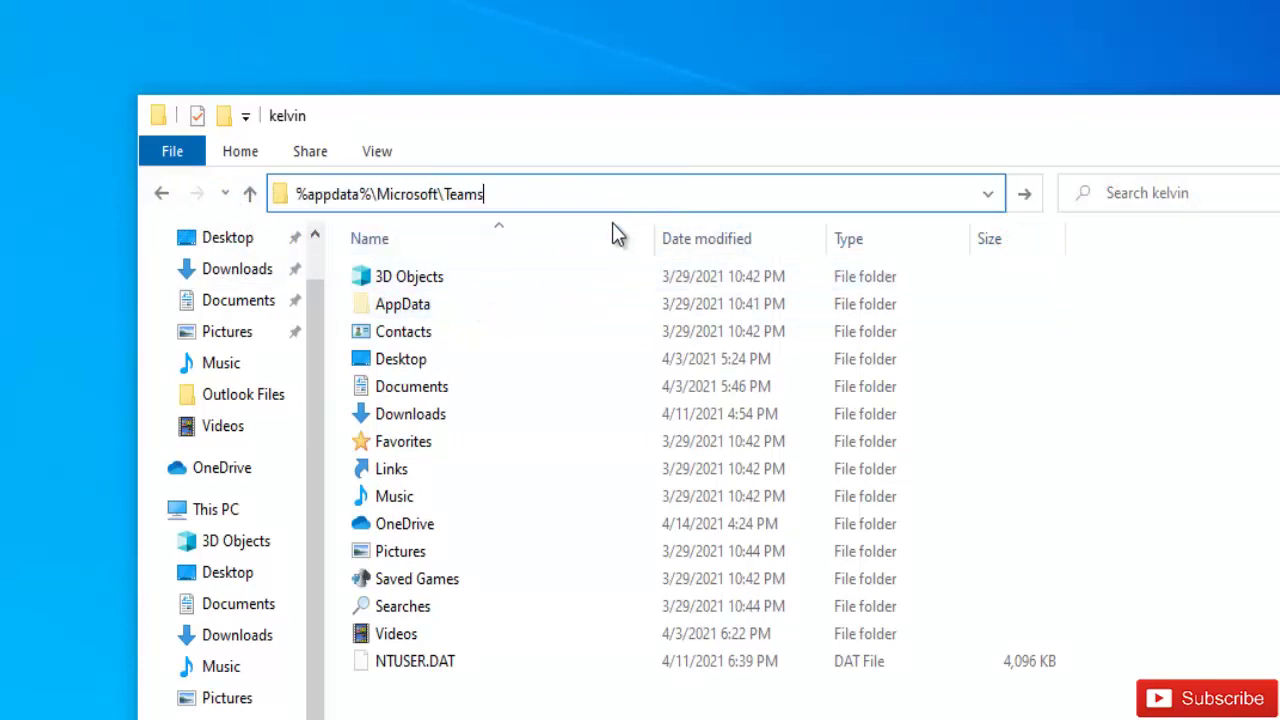
key(Return)
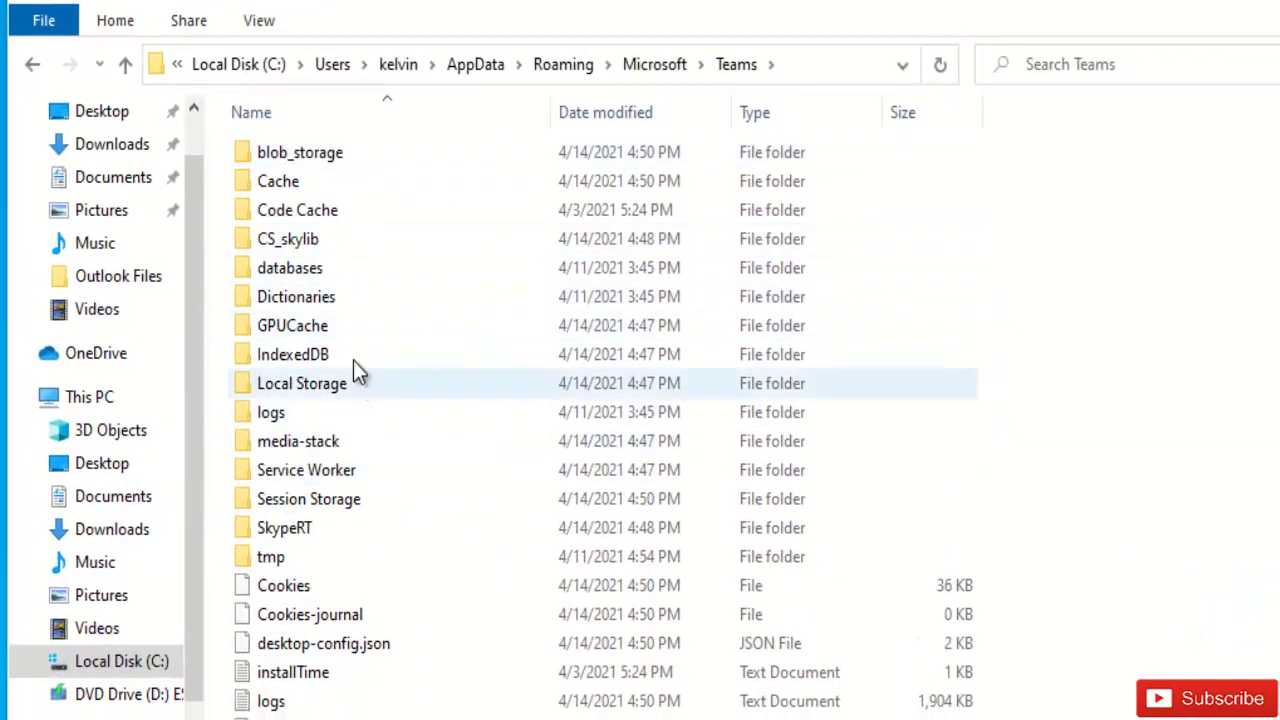
Step: Delete all files and folders inside the Teams application data folder
scroll(358, 420, down, 5)
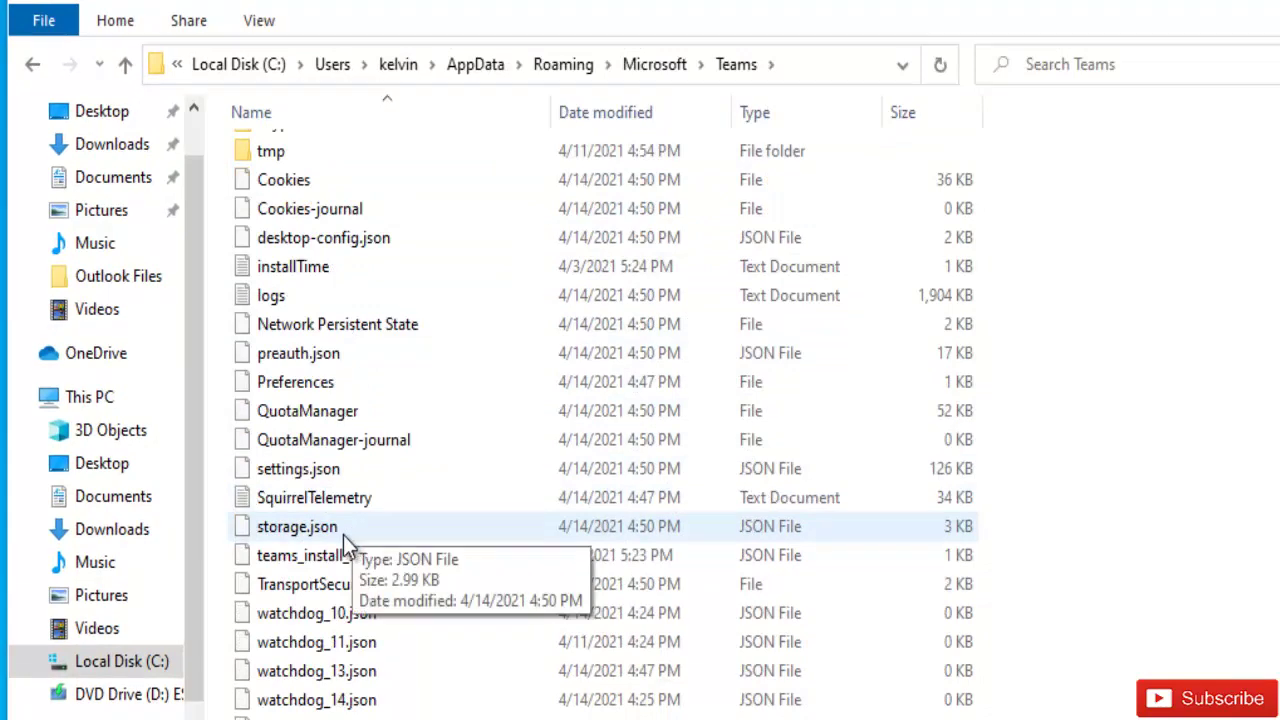
scroll(338, 548, up, 4)
scroll(342, 548, up, 1)
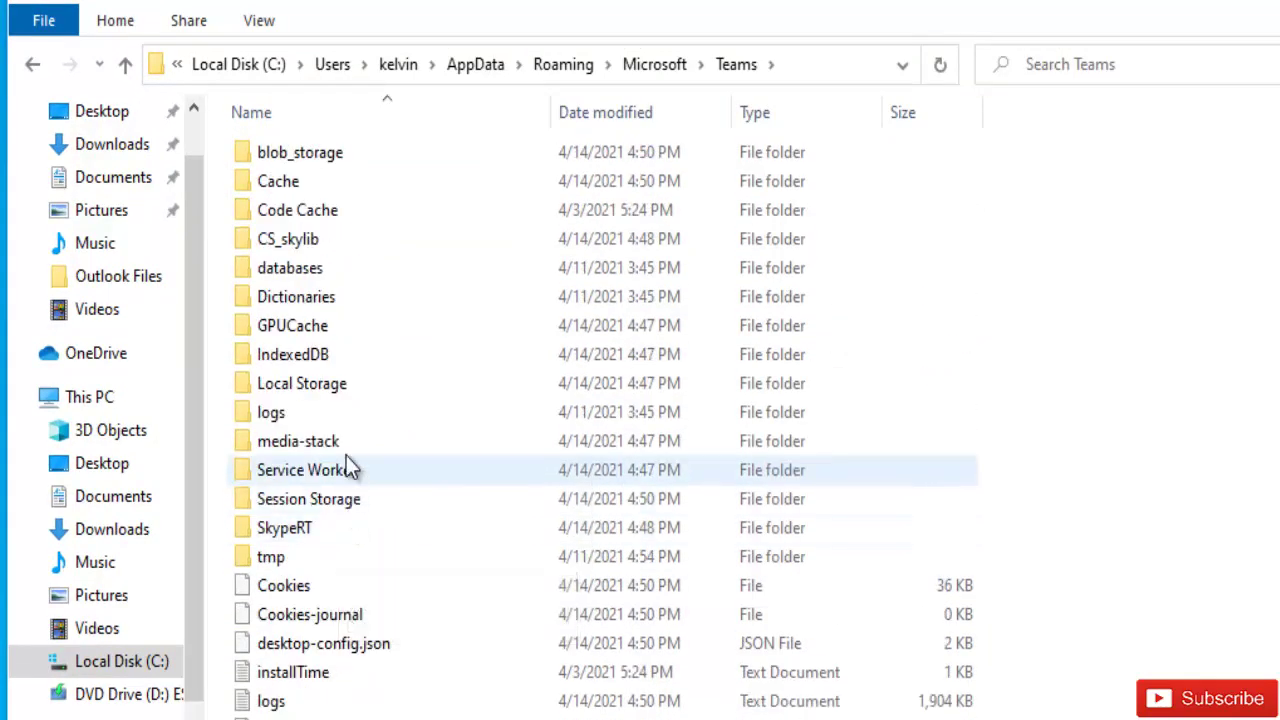
key(ctrl+a)
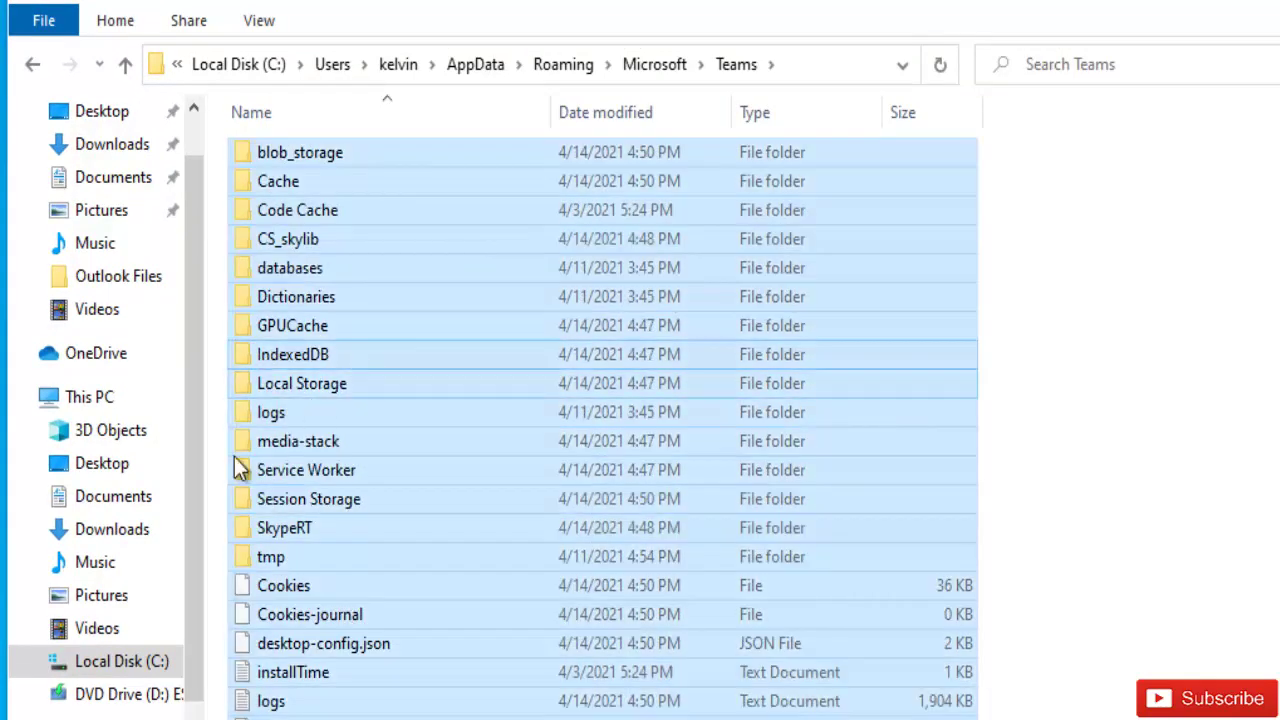
click(205, 480)
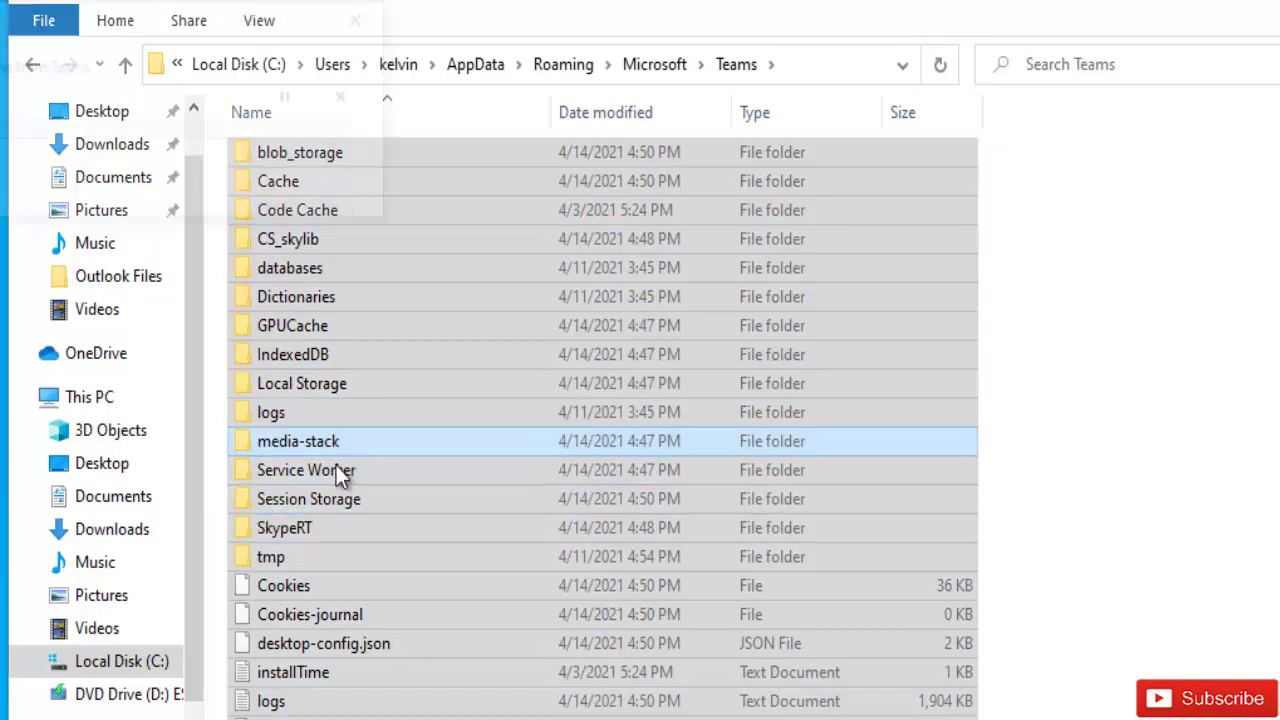
key(Delete)
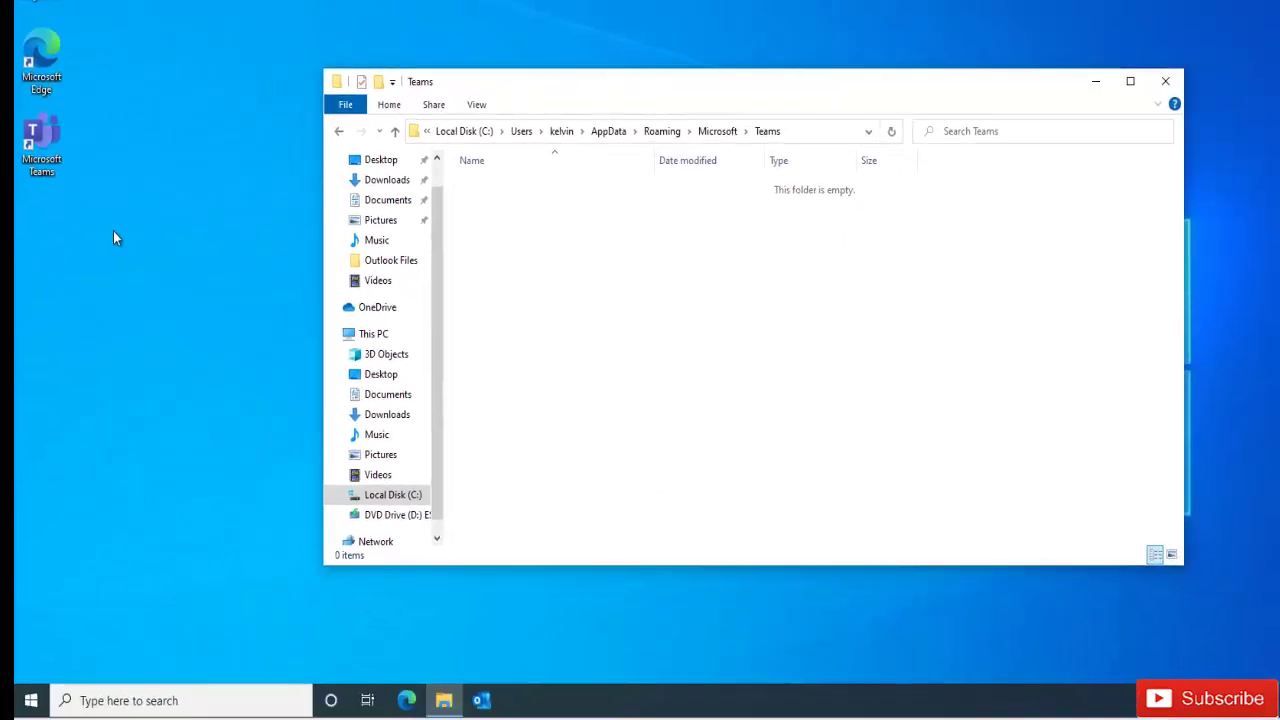
Step: Launch Microsoft Teams from its desktop shortcut
click(55, 153)
right_click(53, 141)
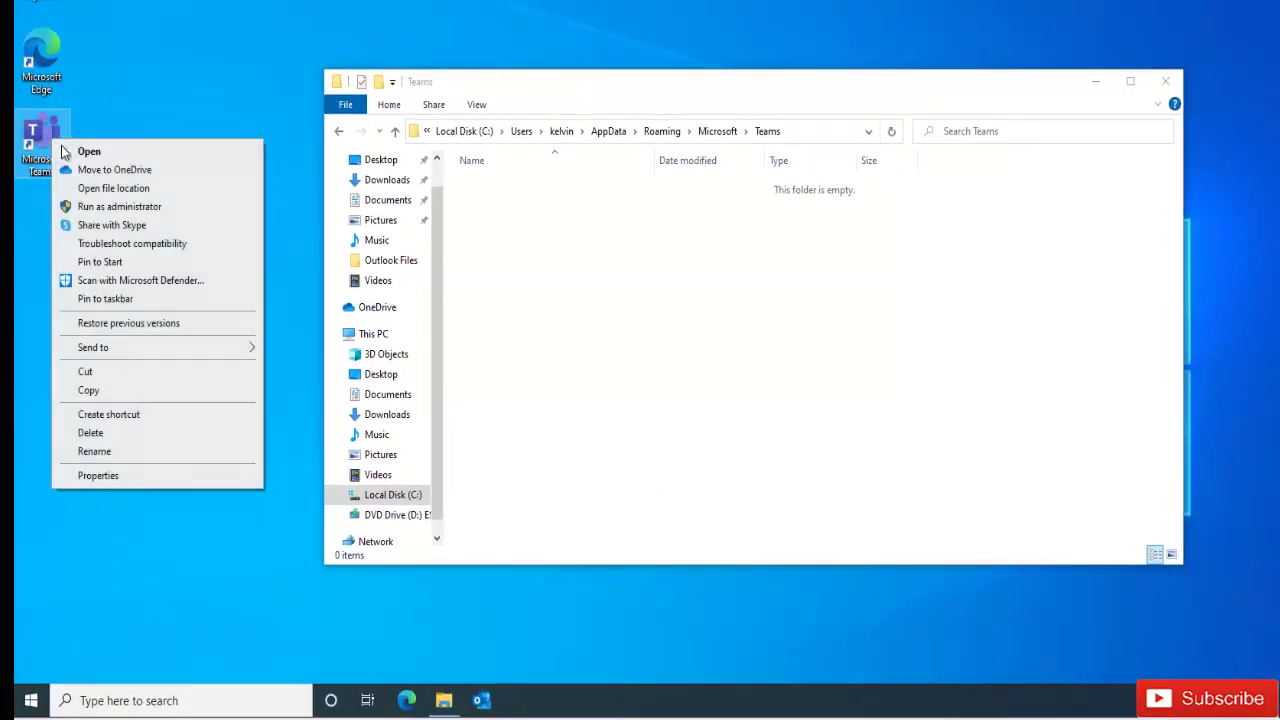
click(97, 152)
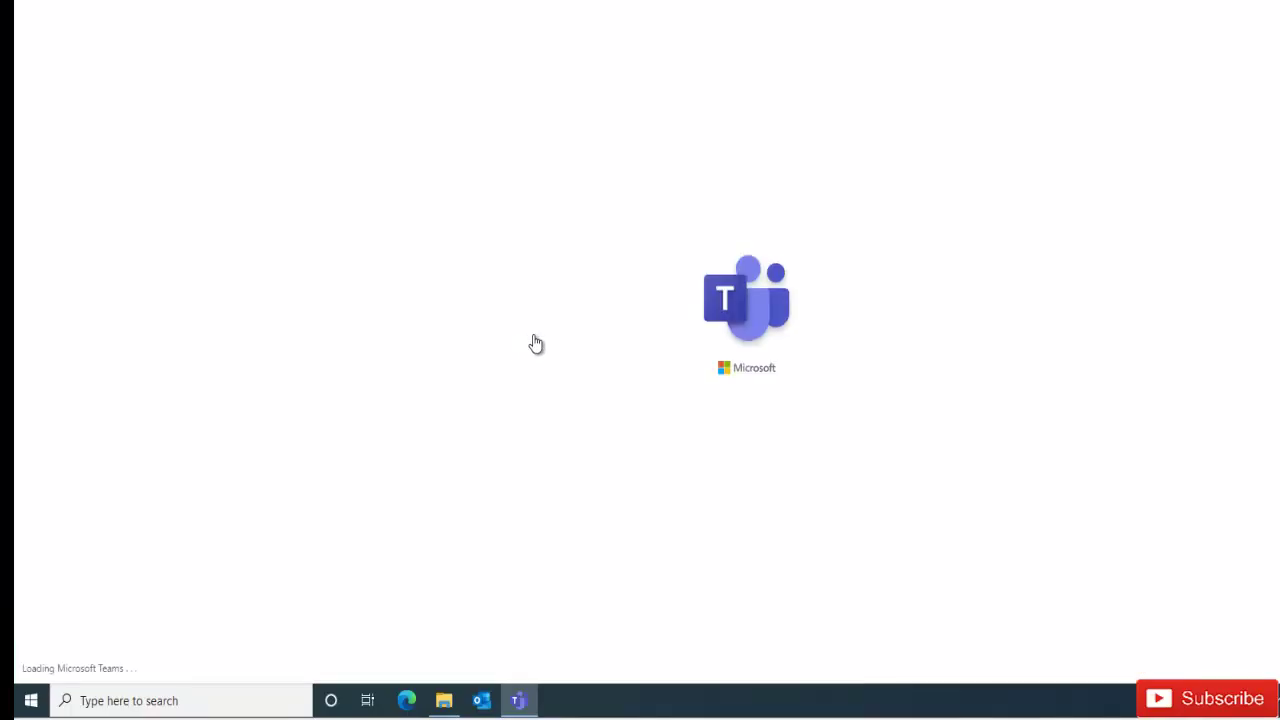
Step: Switch back to File Explorer and examine the Teams data folder for newly generated files and folders
click(444, 700)
scroll(580, 360, down, 2)
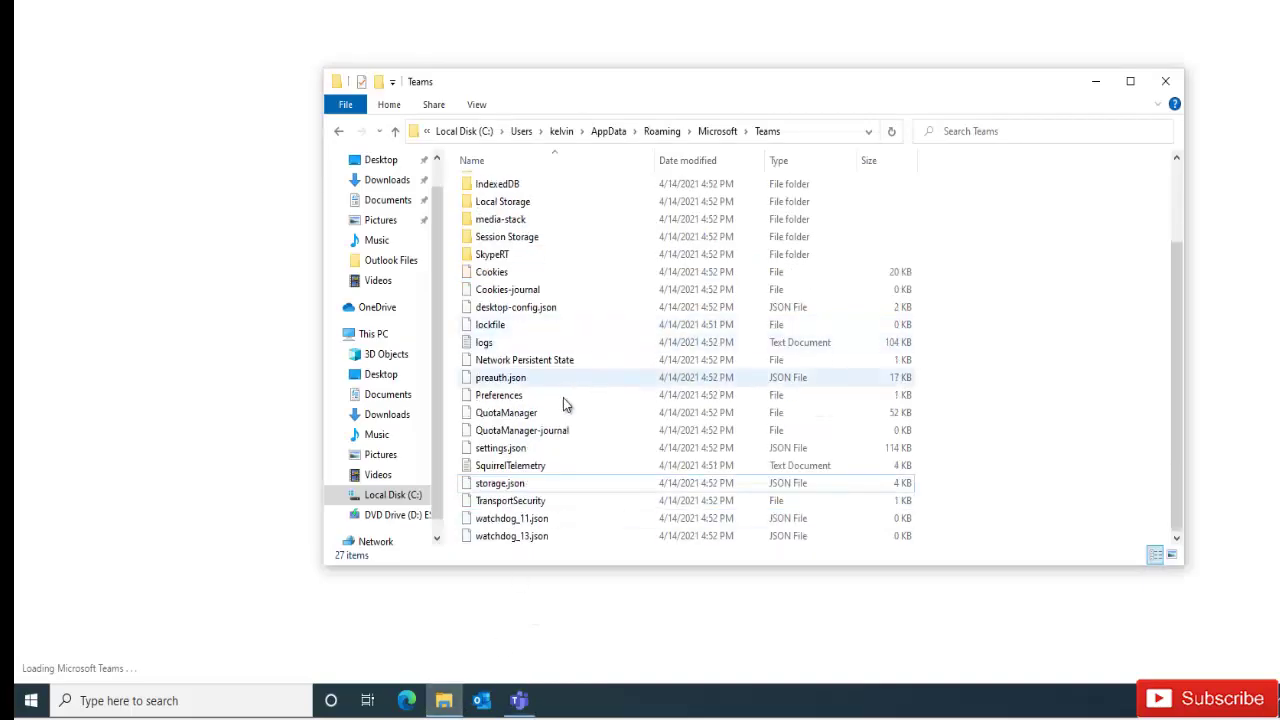
scroll(555, 397, up, 2)
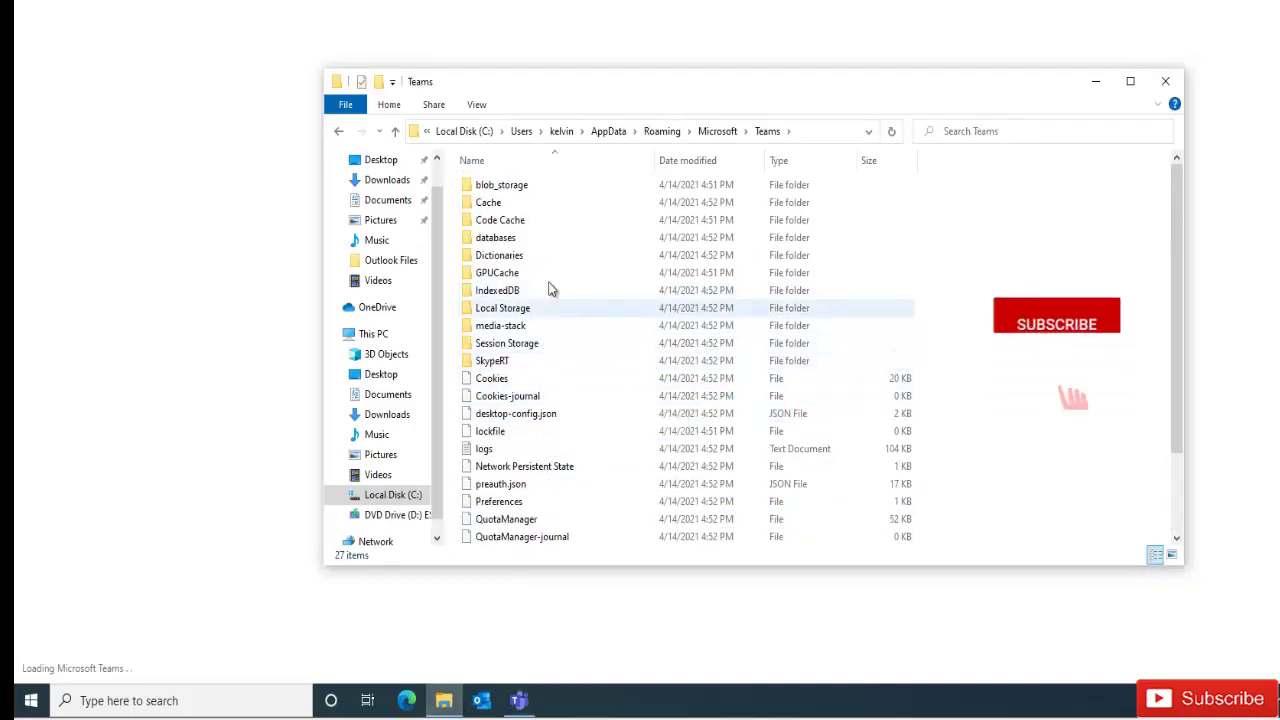